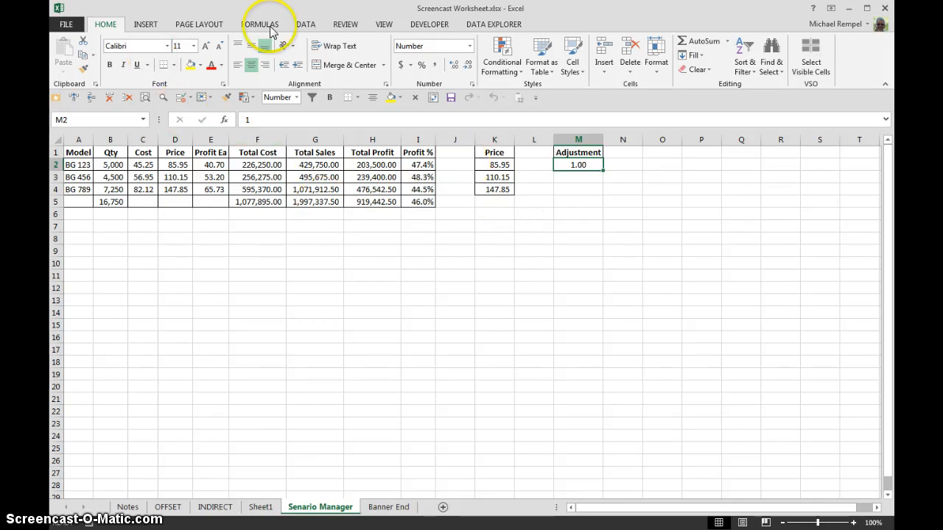
click(305, 24)
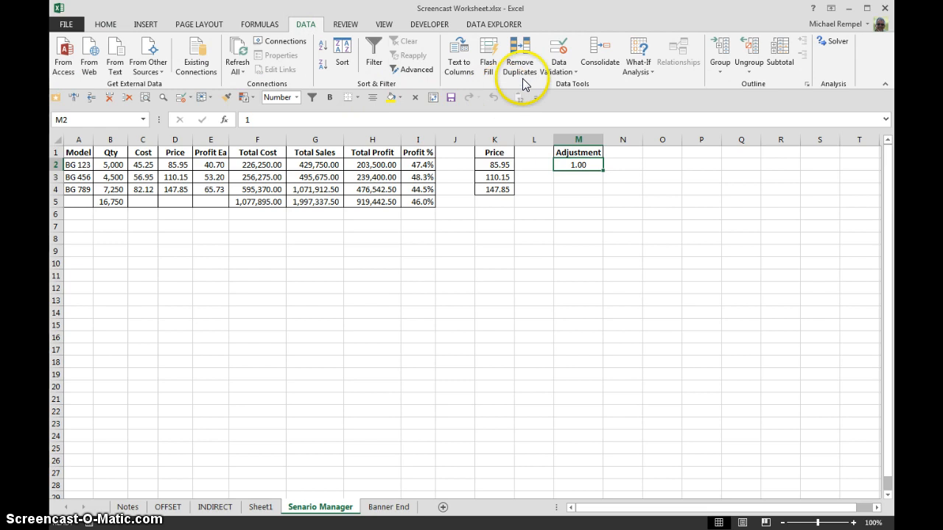
click(649, 73)
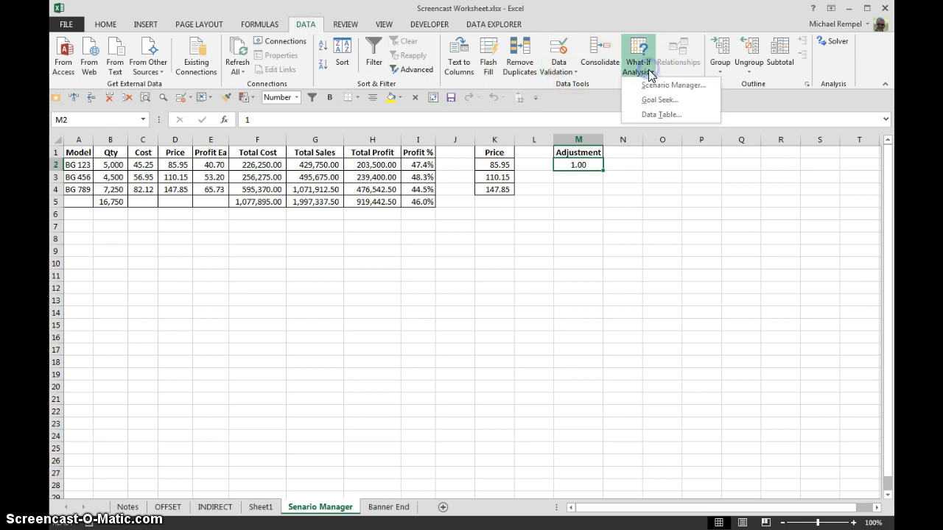
click(659, 87)
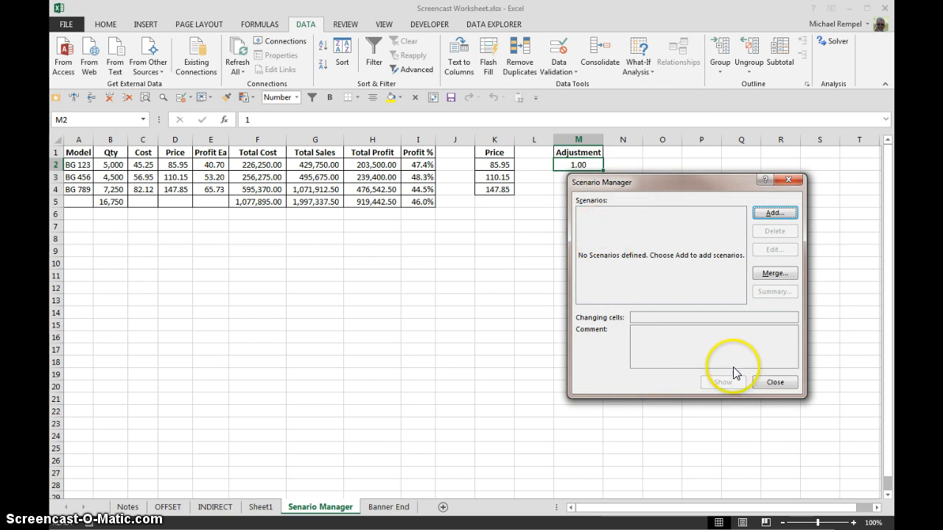
click(773, 382)
click(371, 274)
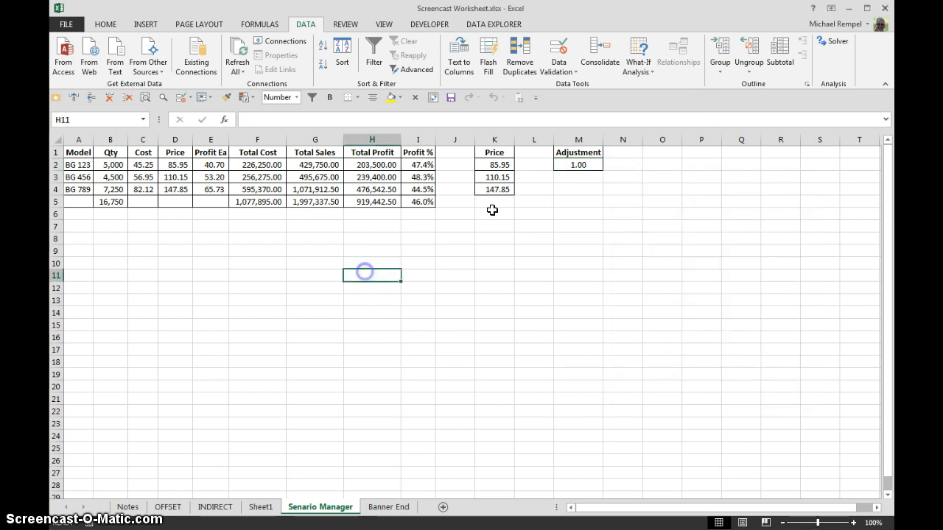
Add a scenario named Original in Scenario Manager, with M1:M2 as changing cells and their current values kept
click(573, 153)
drag(573, 155, 572, 161)
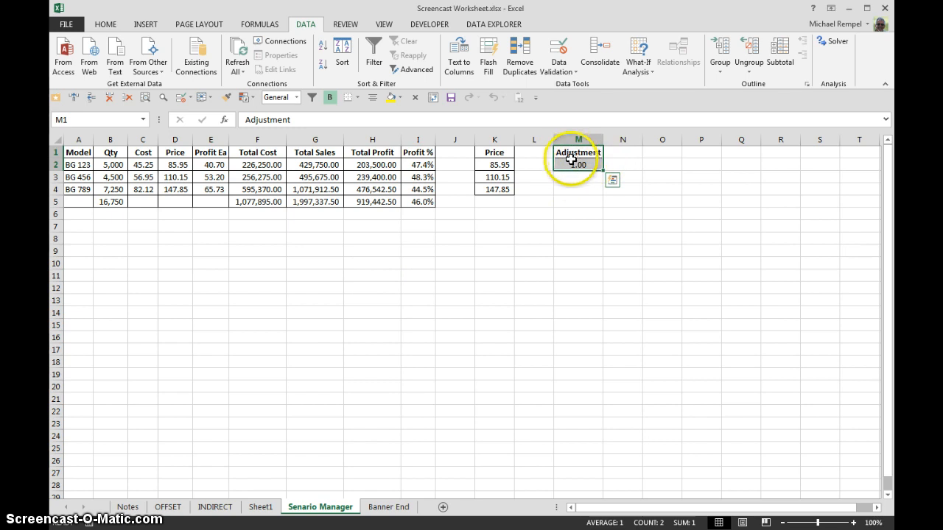
click(650, 71)
click(651, 84)
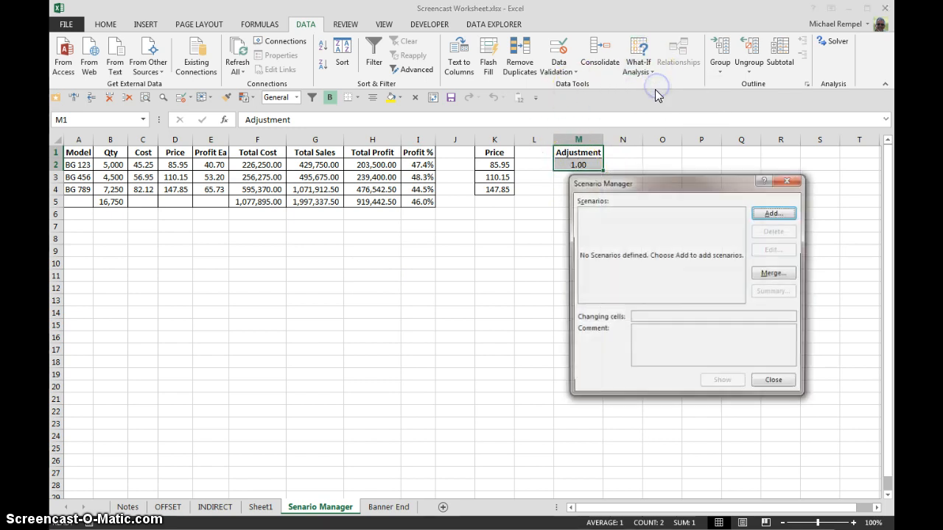
click(758, 214)
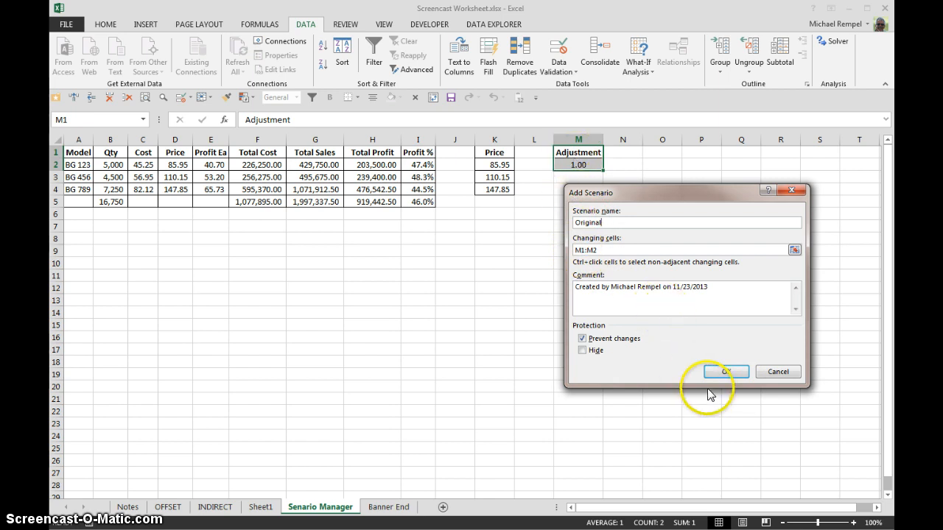
click(727, 373)
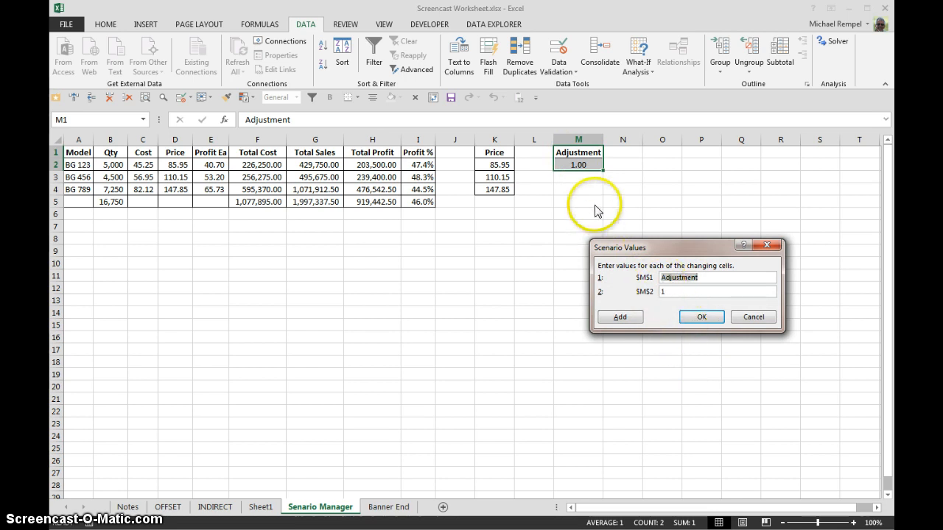
click(694, 318)
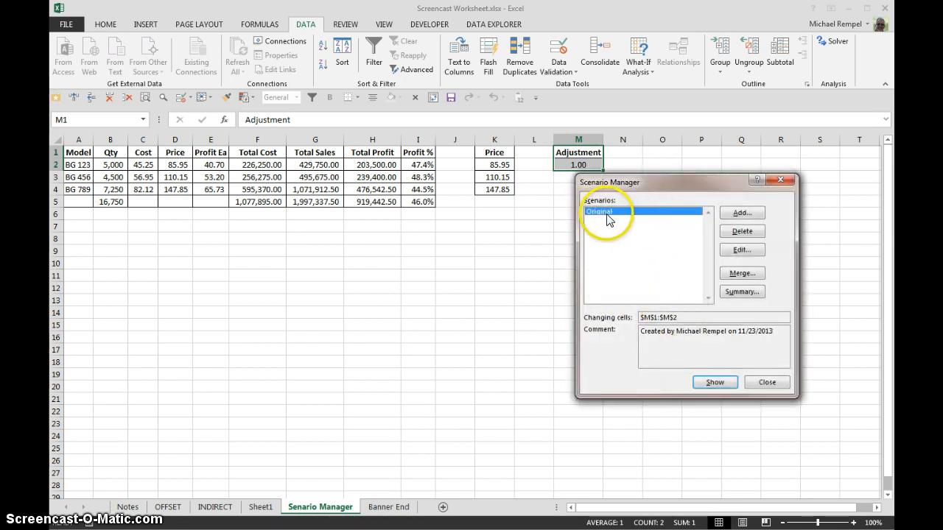
click(764, 382)
Set the Adjustment value in cell M2 to 0.85
click(575, 164)
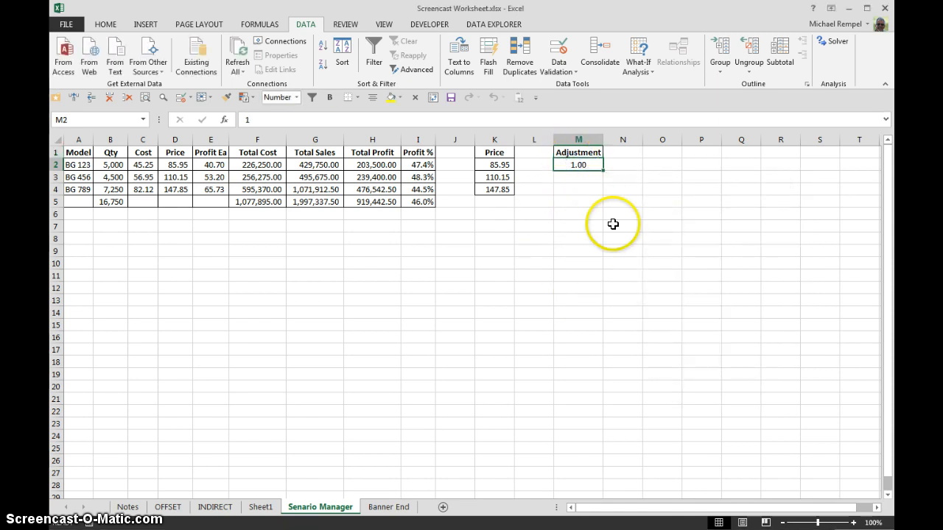
text(.85)
key(Return)
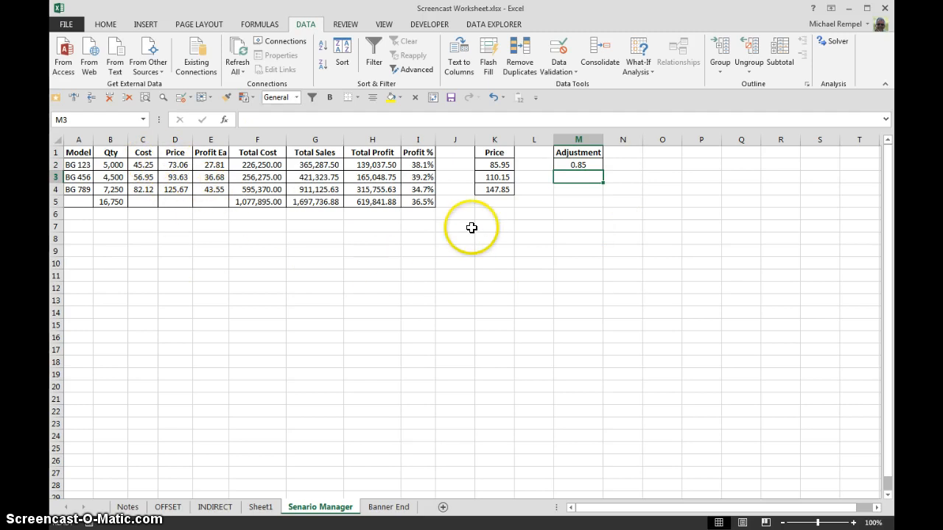
Add a scenario named 15%disc that stores the current values of the changing cells M1:M2
drag(561, 150, 565, 159)
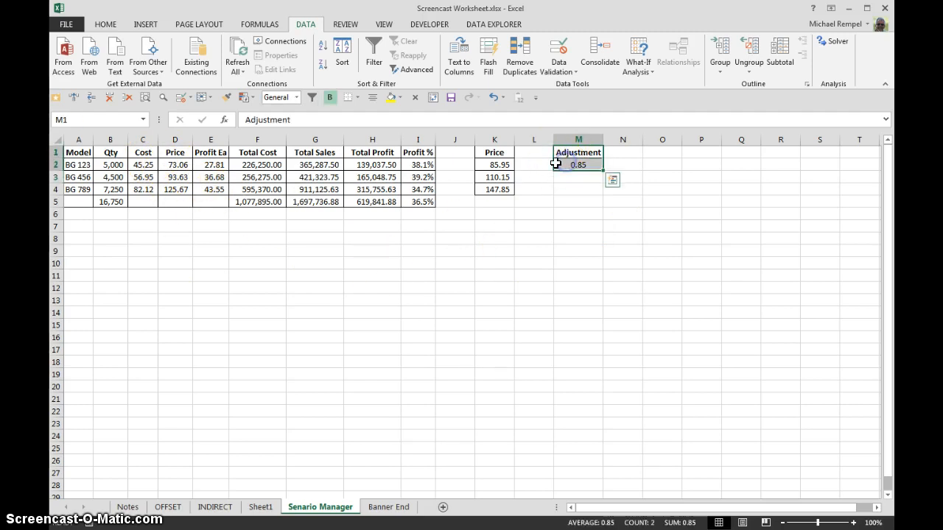
click(640, 65)
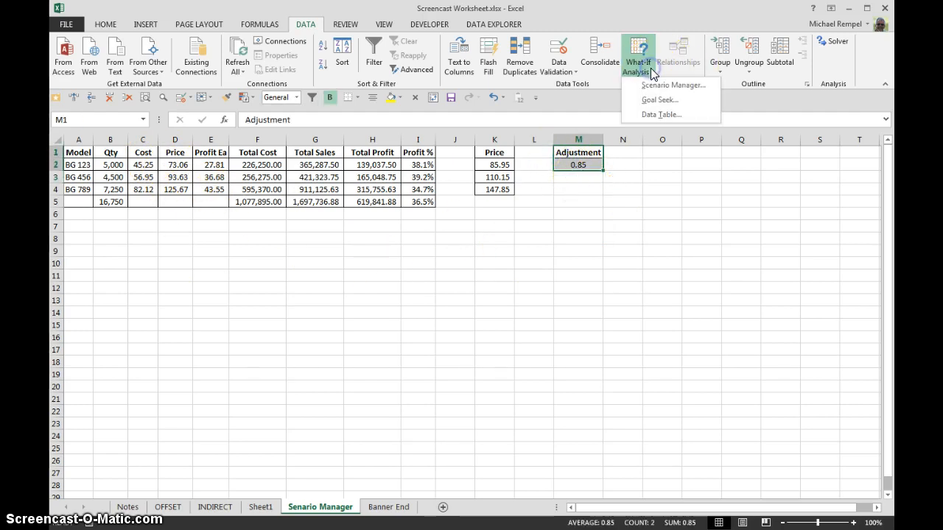
click(653, 85)
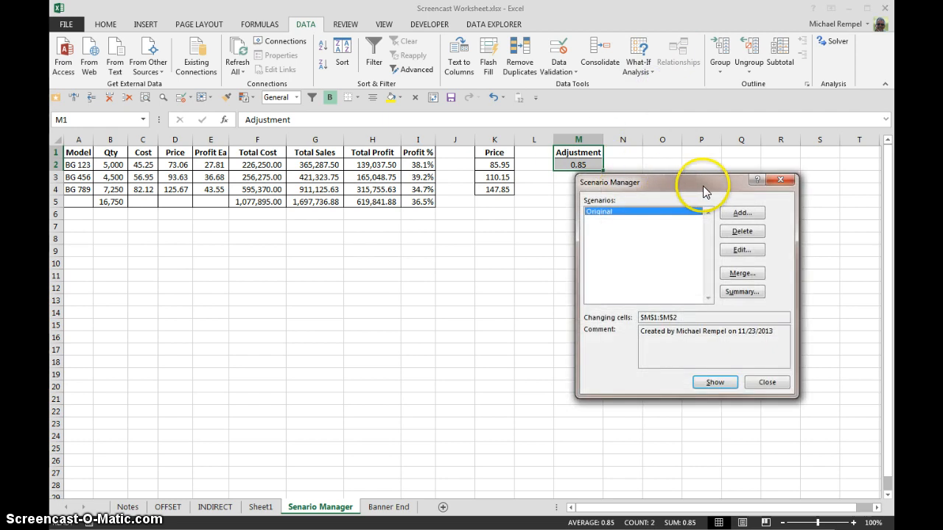
click(740, 215)
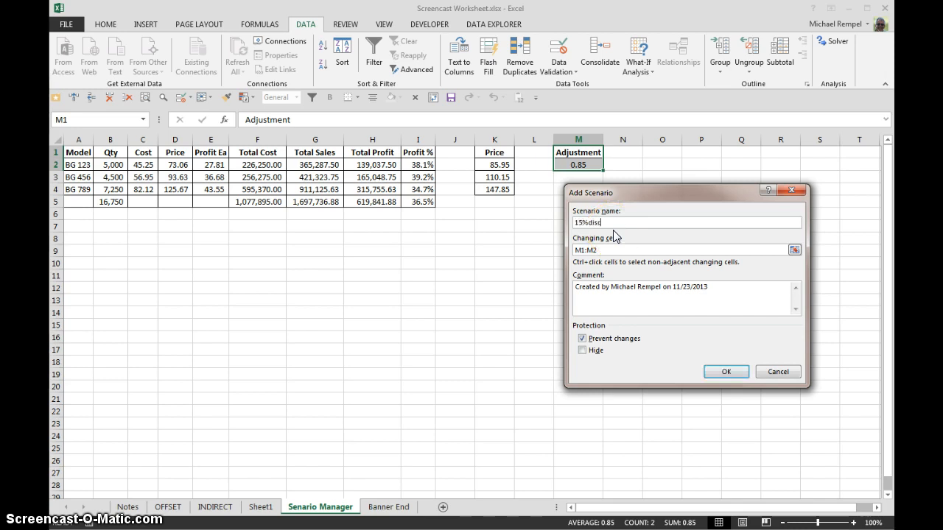
click(726, 372)
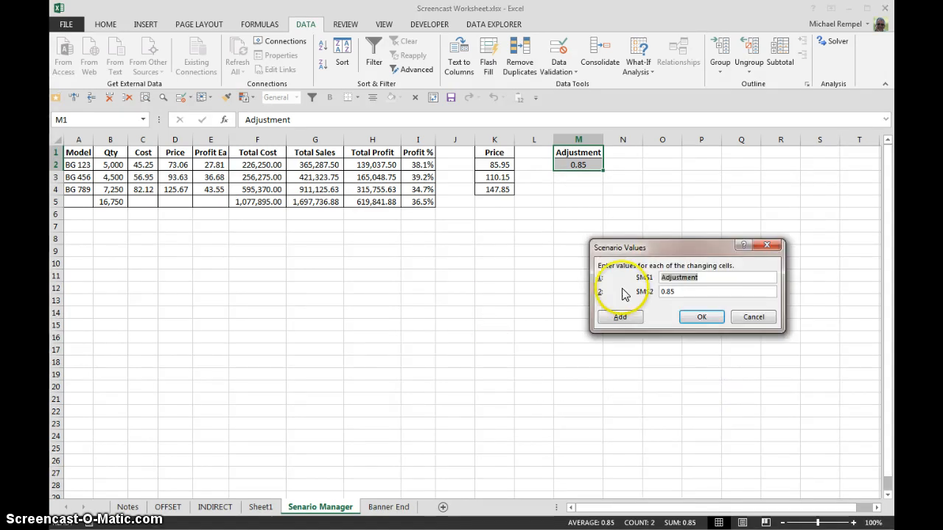
click(693, 318)
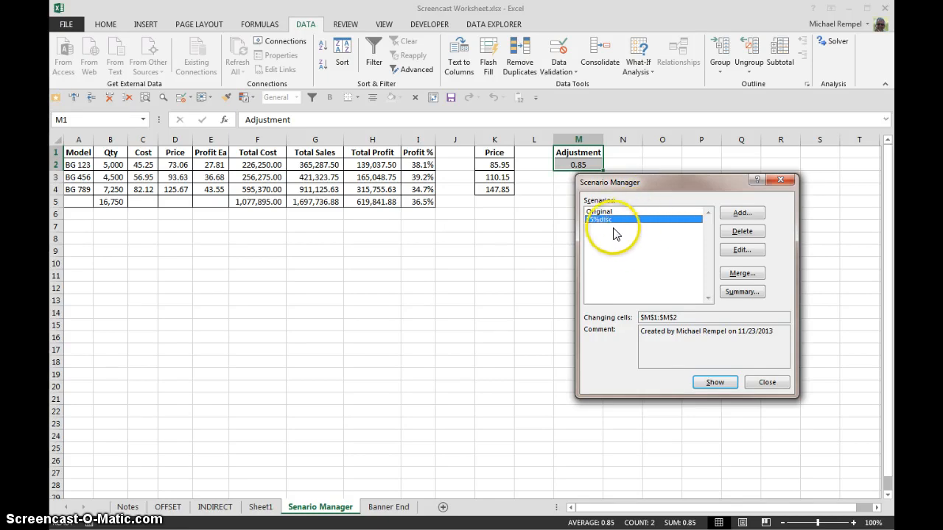
Show the Original scenario and the 15%disc scenario in turn to compare their figures in the sheet
click(600, 213)
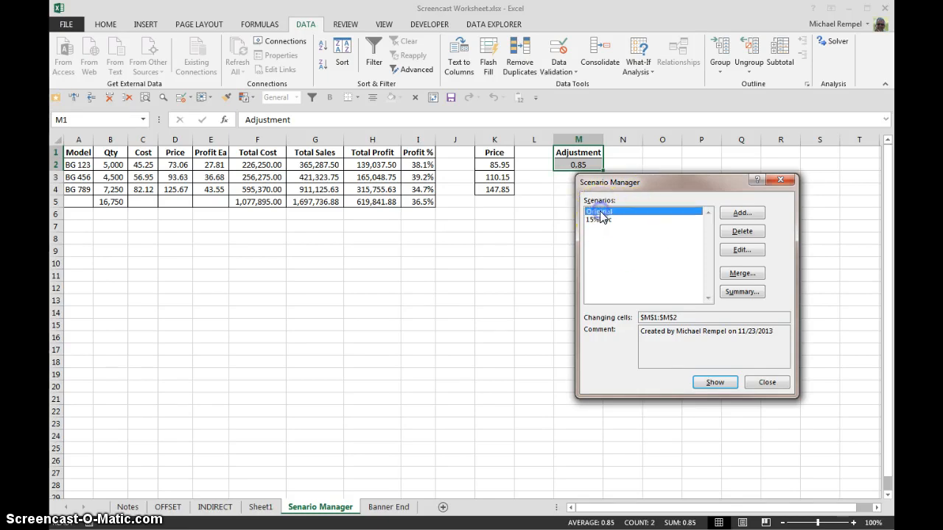
click(711, 384)
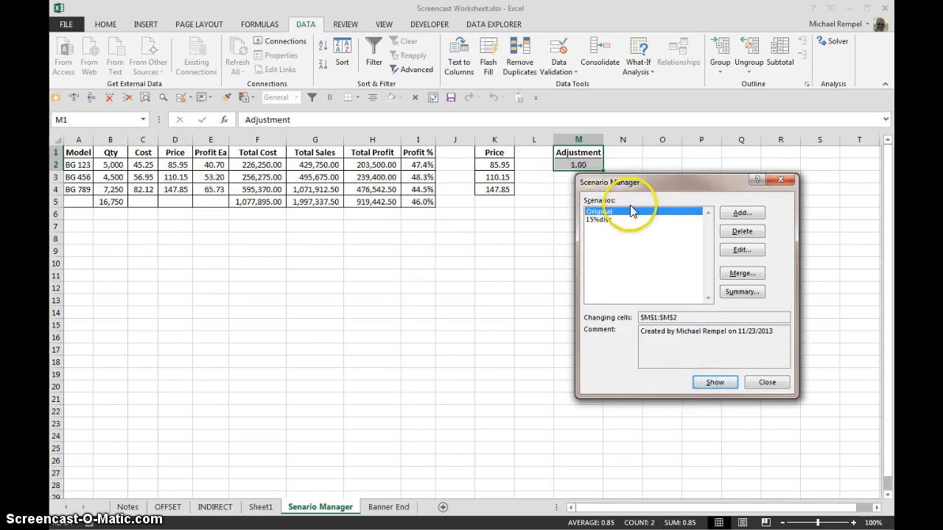
click(603, 219)
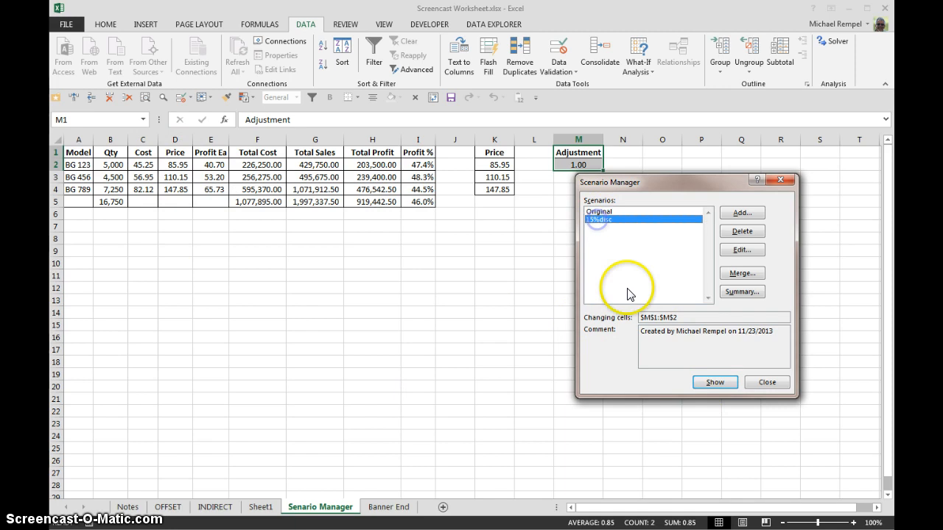
click(709, 386)
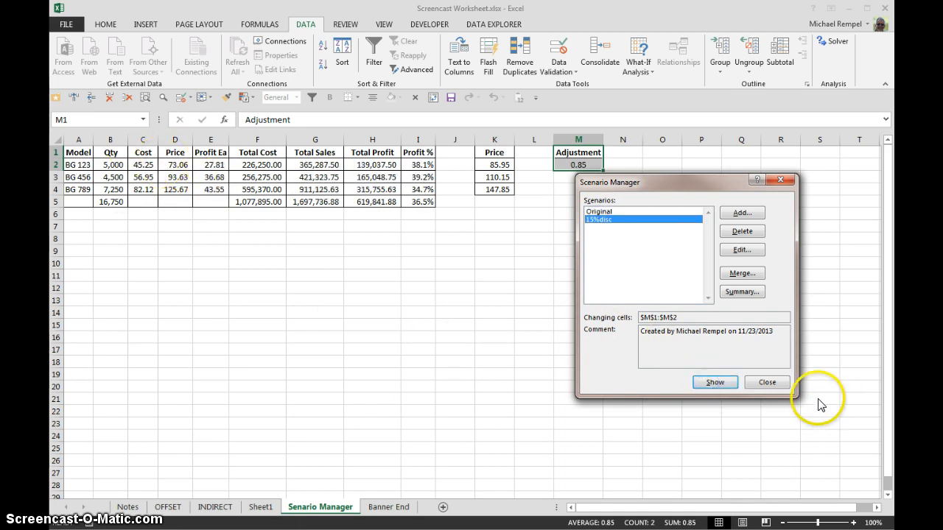
click(763, 382)
Set the Adjustment value in cell M2 to 1.05
click(571, 167)
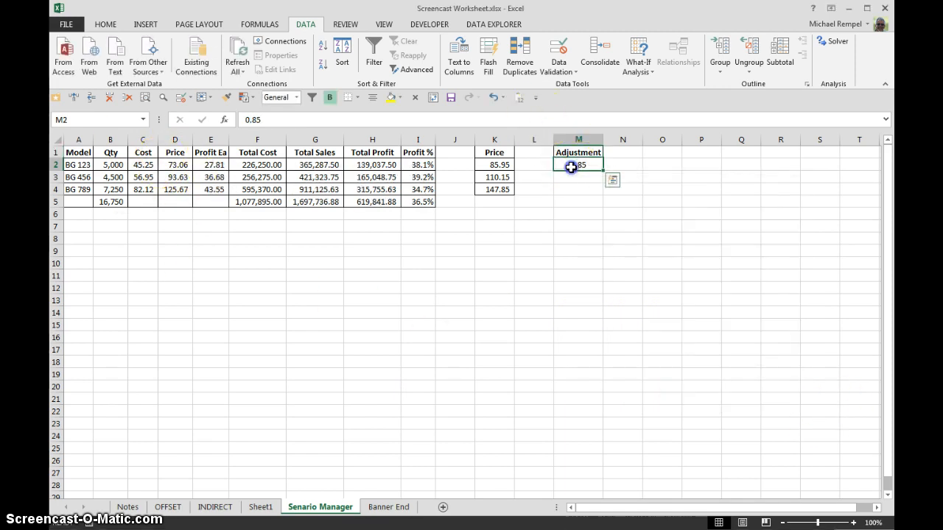
text(1.)
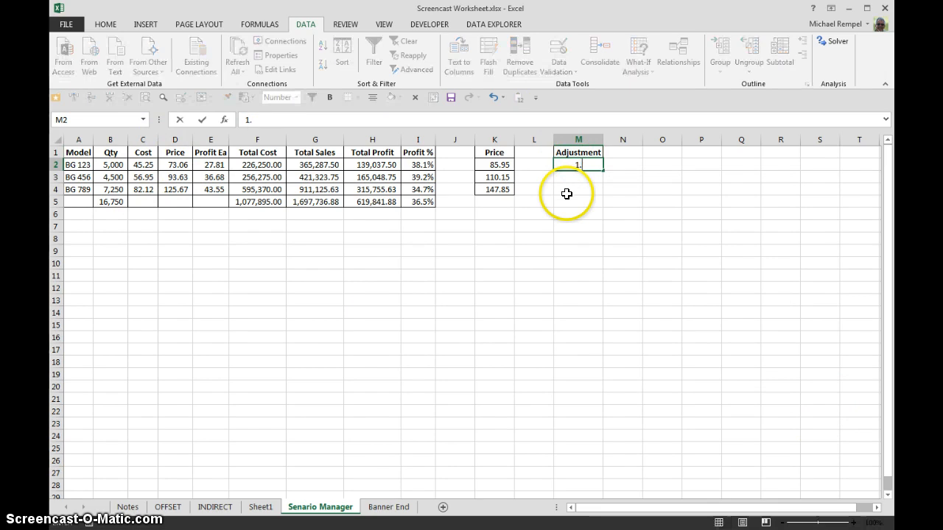
key(Return)
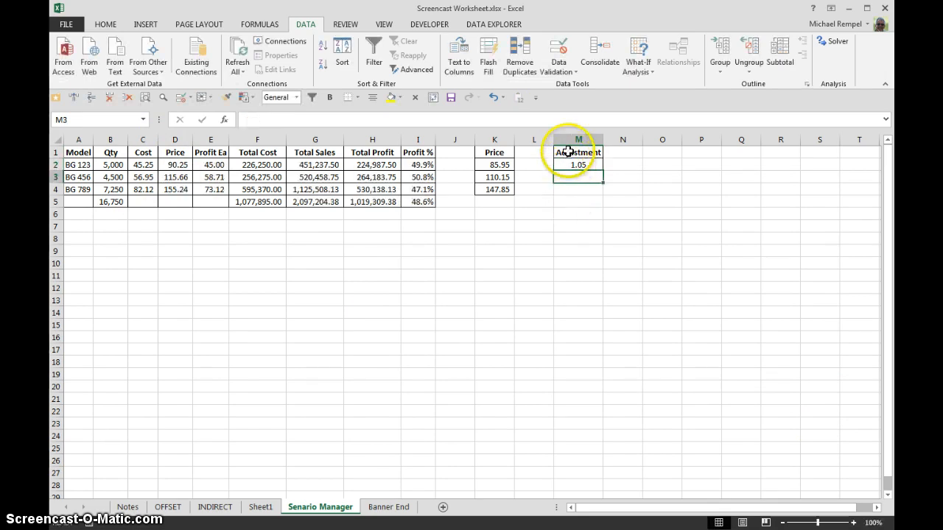
Add a scenario named 5%incr that stores the current values of the changing cells M1:M2
drag(568, 152, 568, 161)
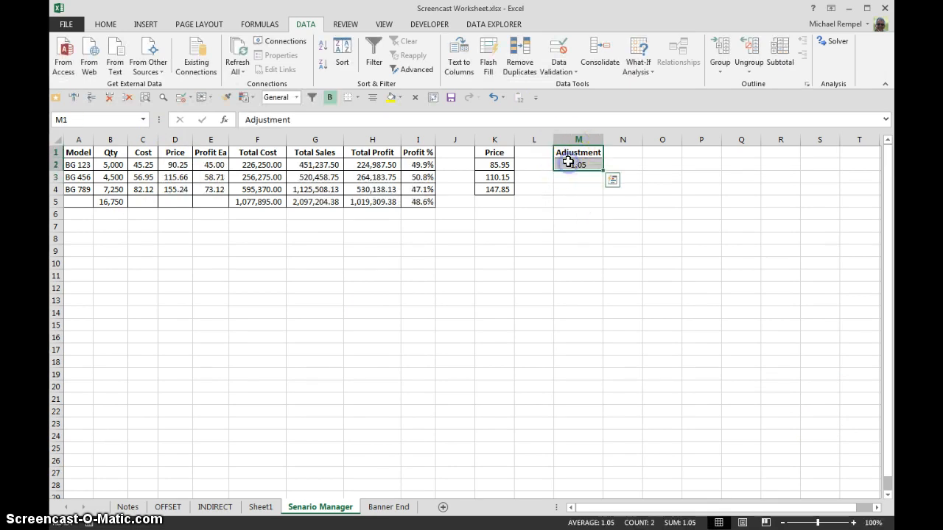
click(638, 68)
click(640, 85)
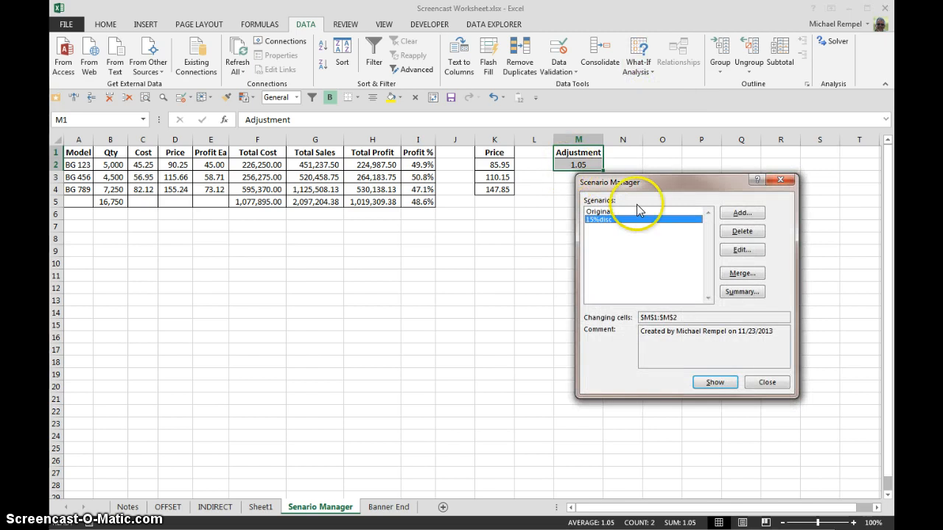
click(740, 213)
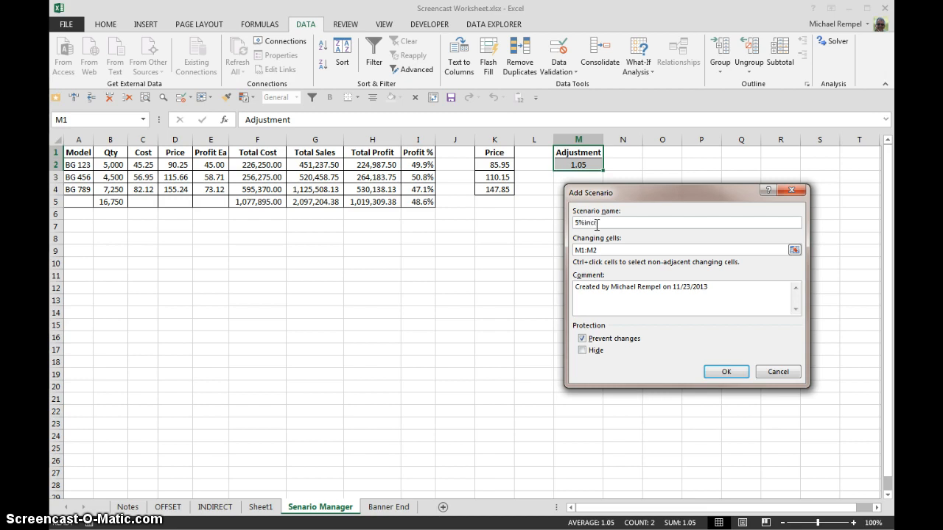
click(725, 371)
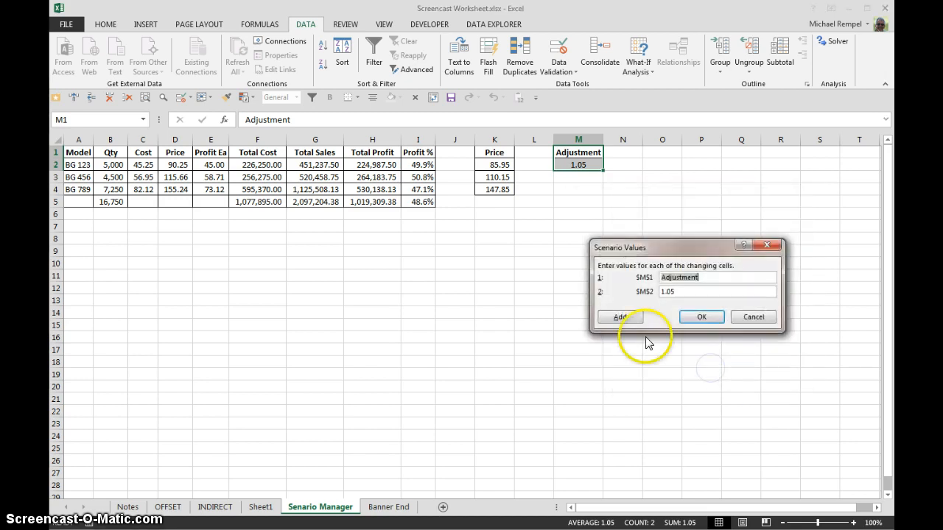
click(705, 318)
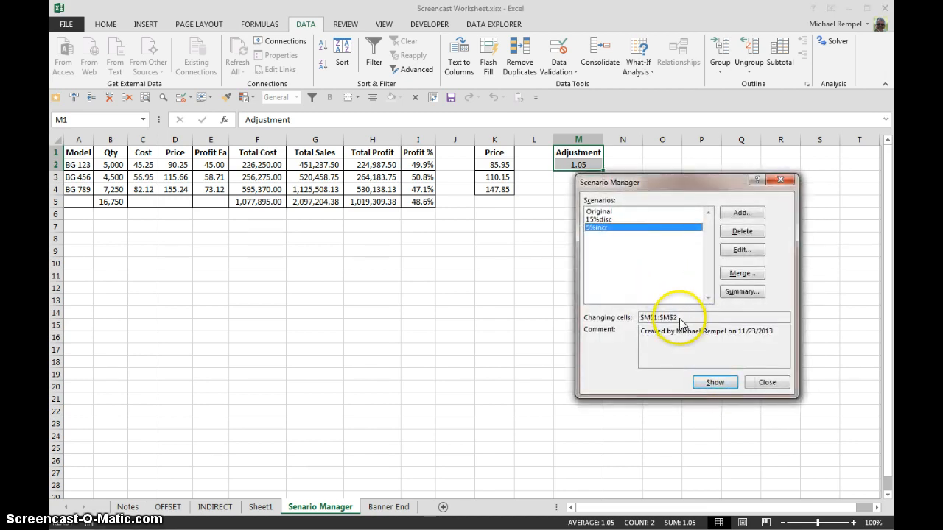
click(767, 384)
Set the Adjustment value in cell M2 to 1.2
click(573, 167)
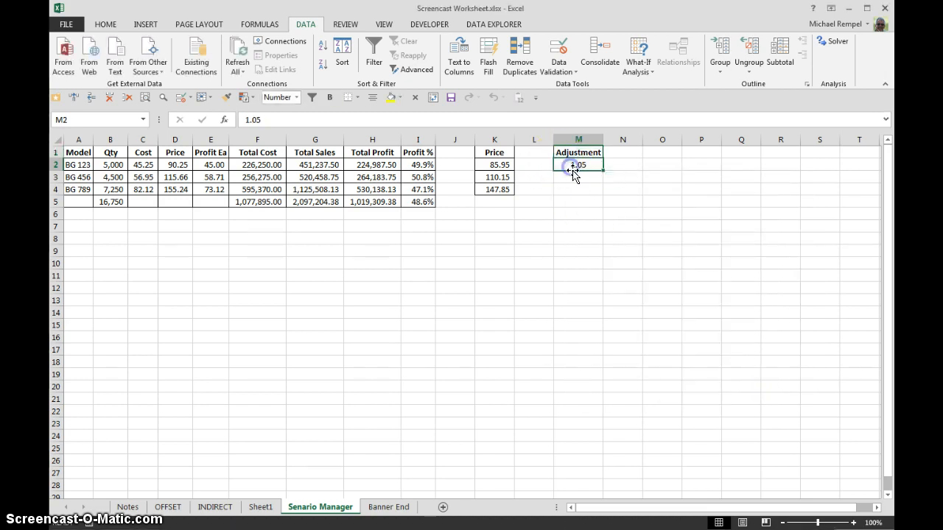
text(1)
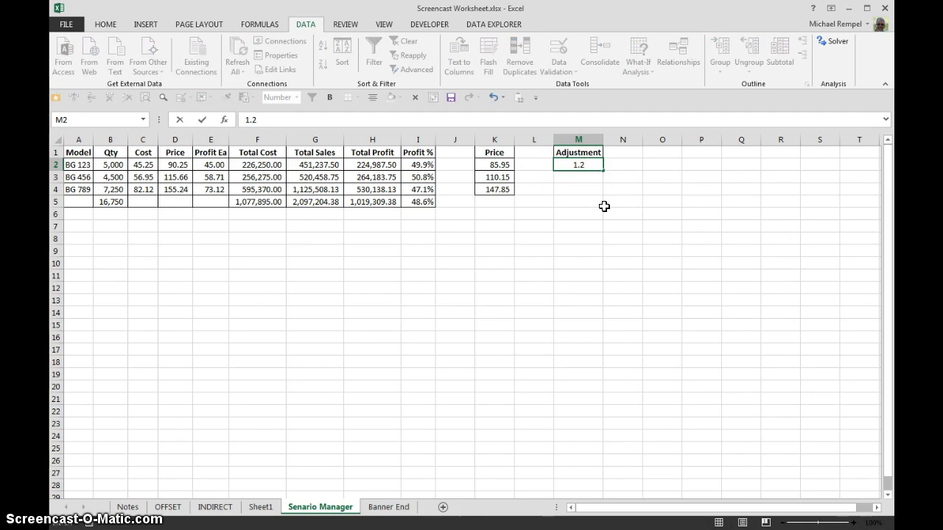
key(Return)
Add a scenario named 20%incr that stores the current values of the changing cells M1:M2
drag(578, 153, 583, 171)
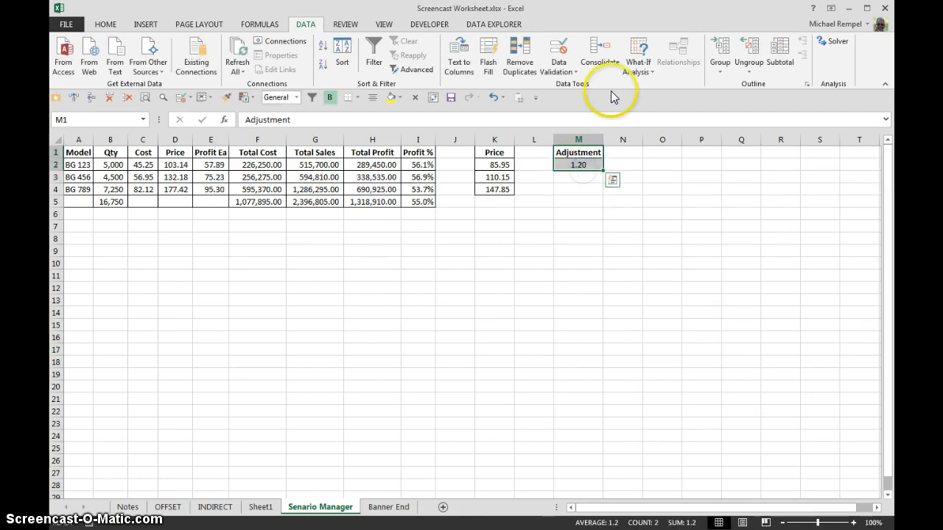
click(648, 74)
click(653, 85)
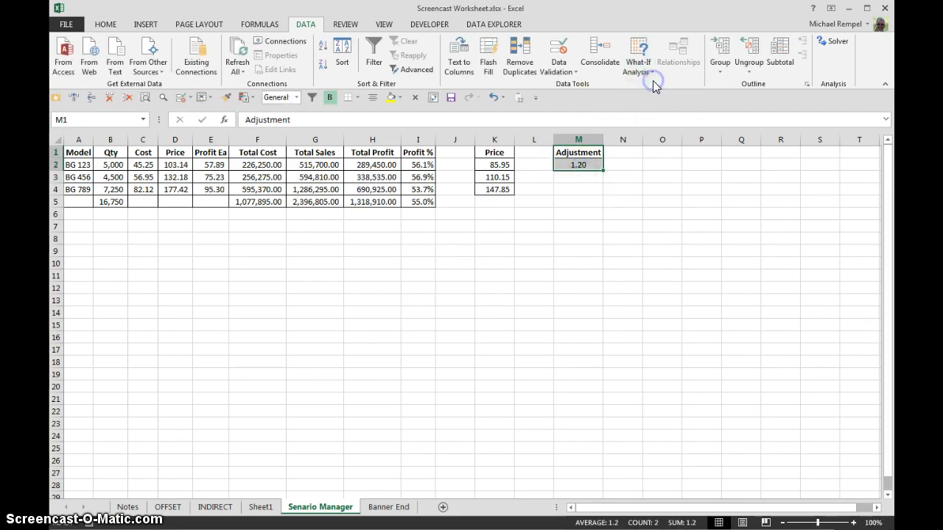
click(729, 212)
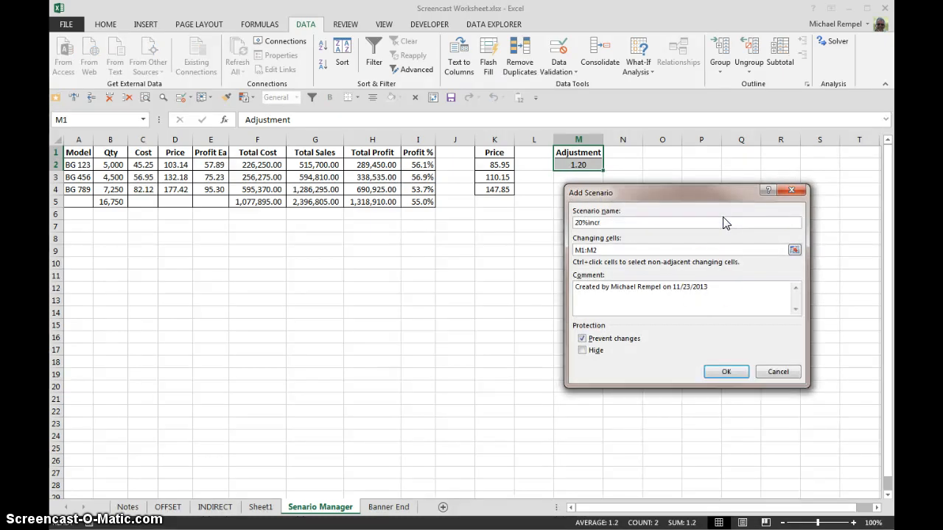
click(725, 371)
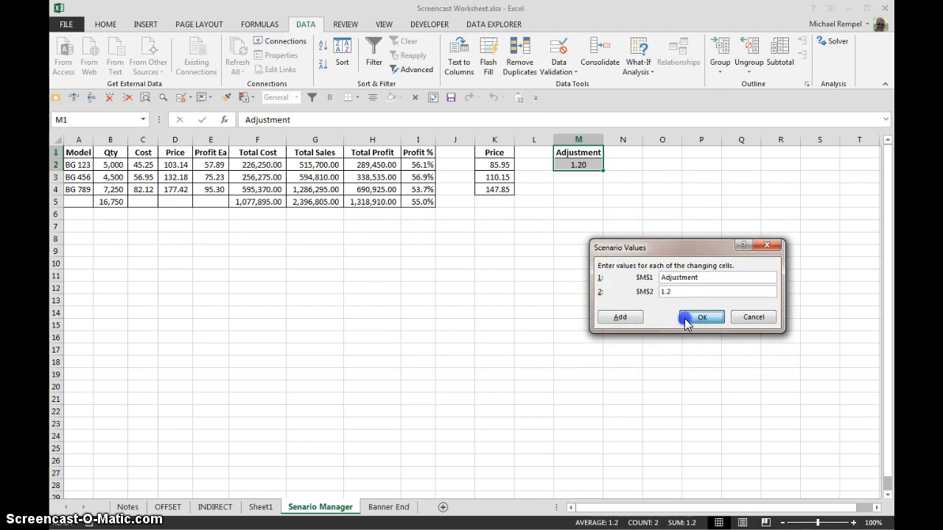
click(701, 317)
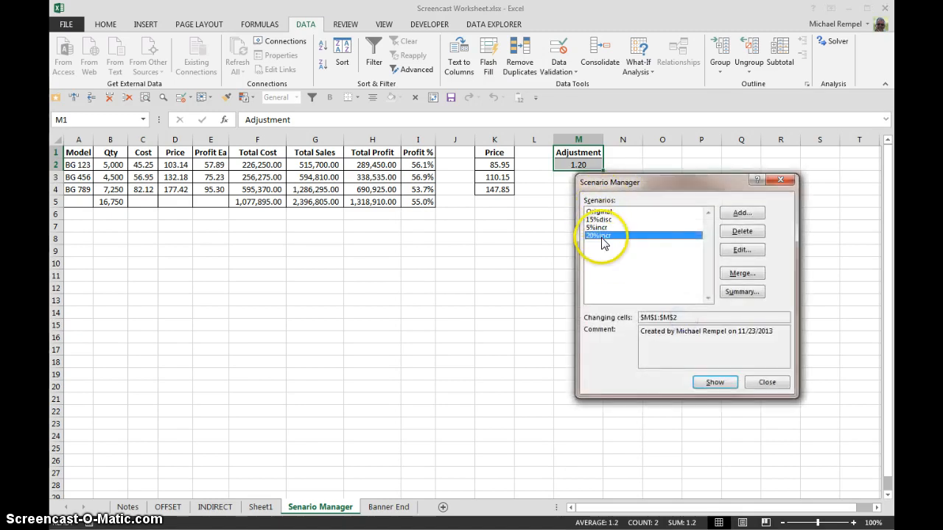
Show the Original and 15%disc scenarios in turn to compare their profit figures, leaving Scenario Manager closed
click(601, 212)
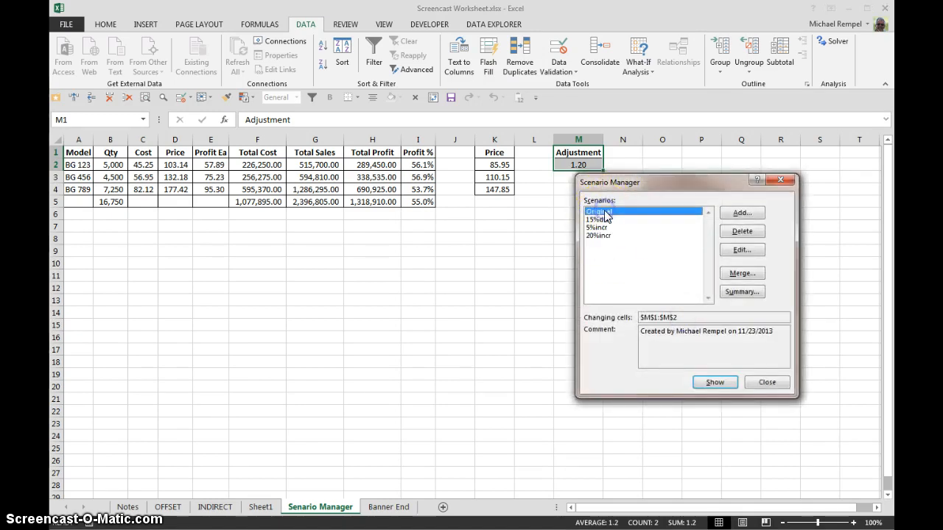
click(707, 386)
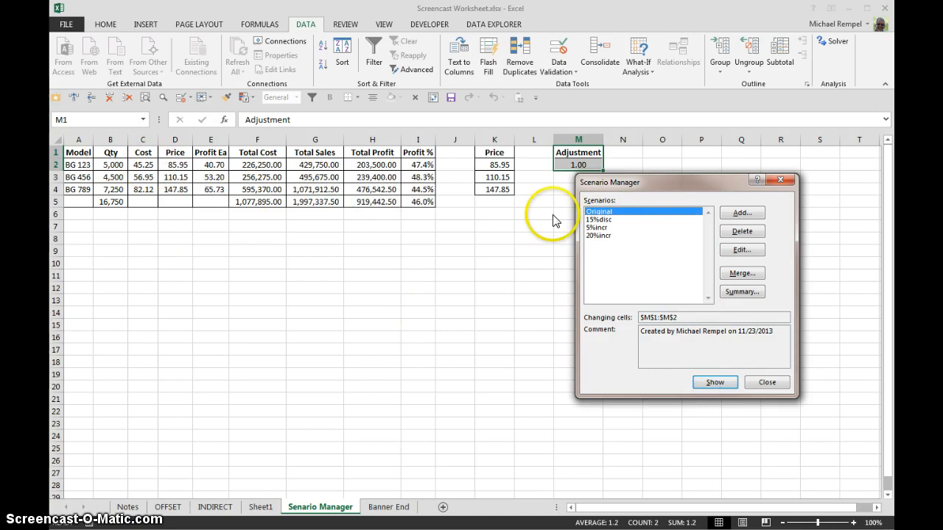
click(597, 220)
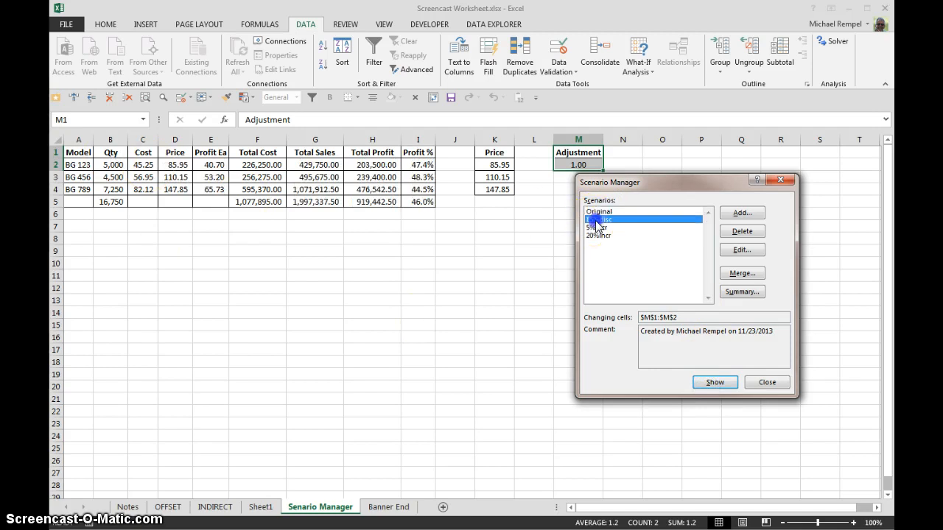
click(709, 381)
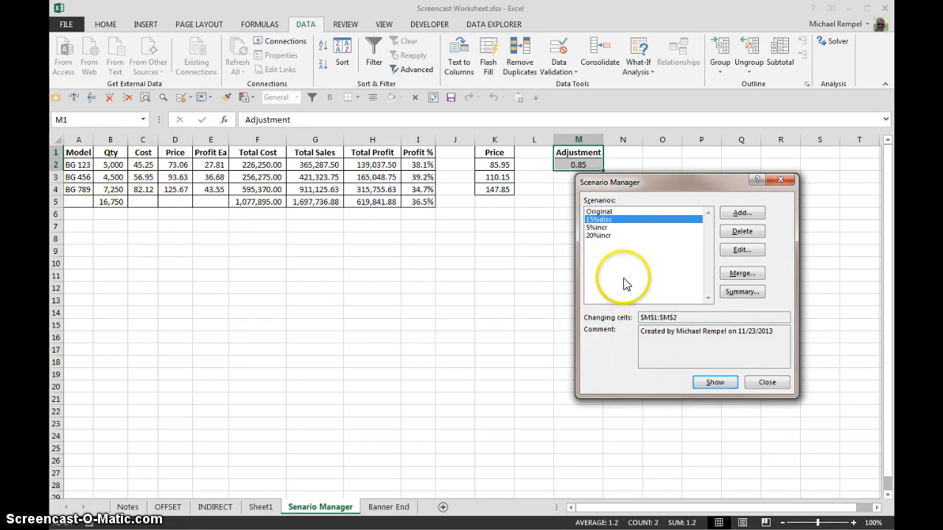
click(764, 383)
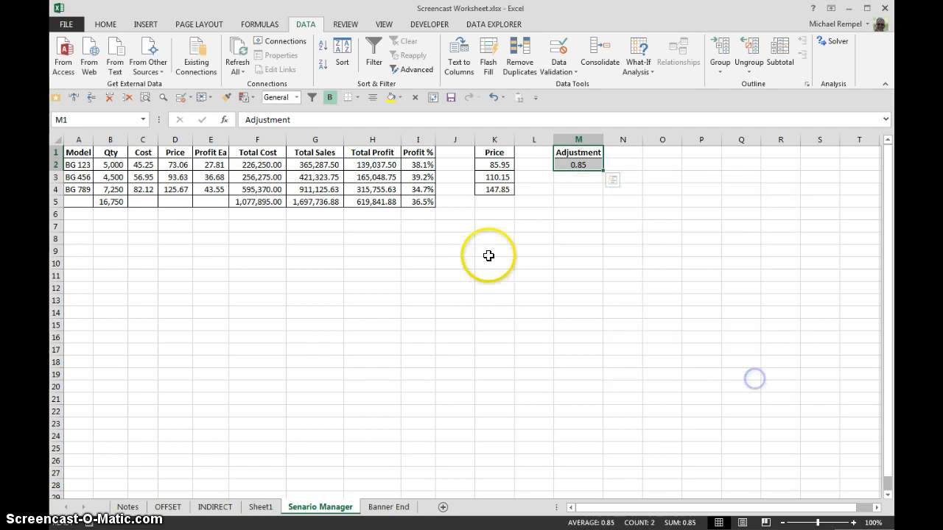
click(488, 253)
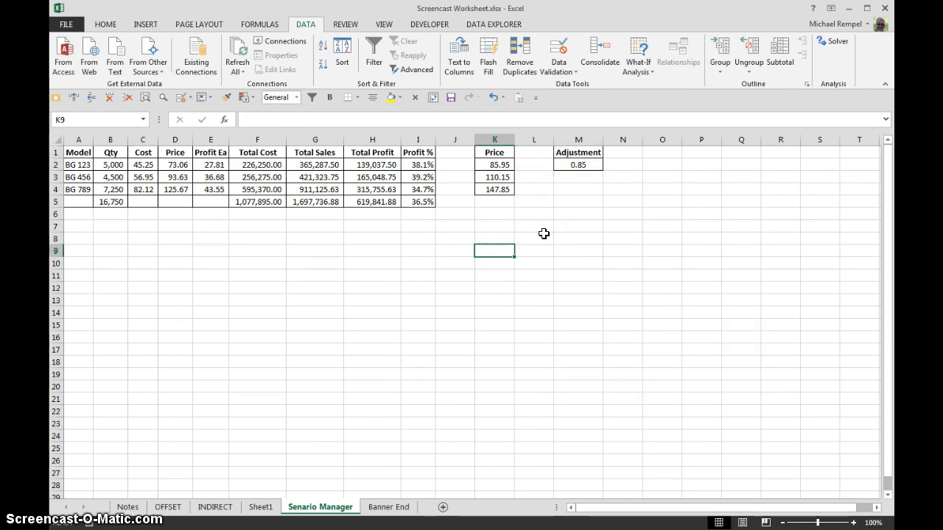
Reopen Scenario Manager and show the 20%incr scenario in the sheet
click(643, 73)
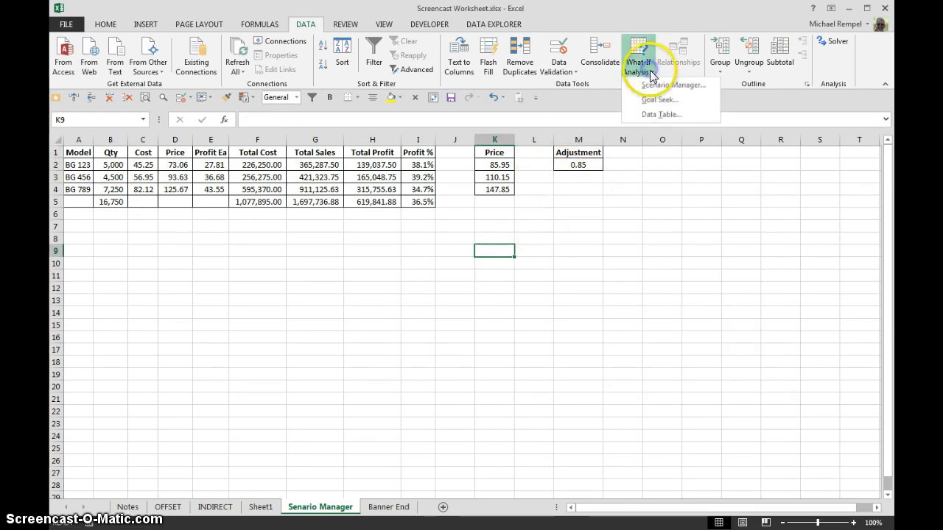
click(658, 87)
click(598, 219)
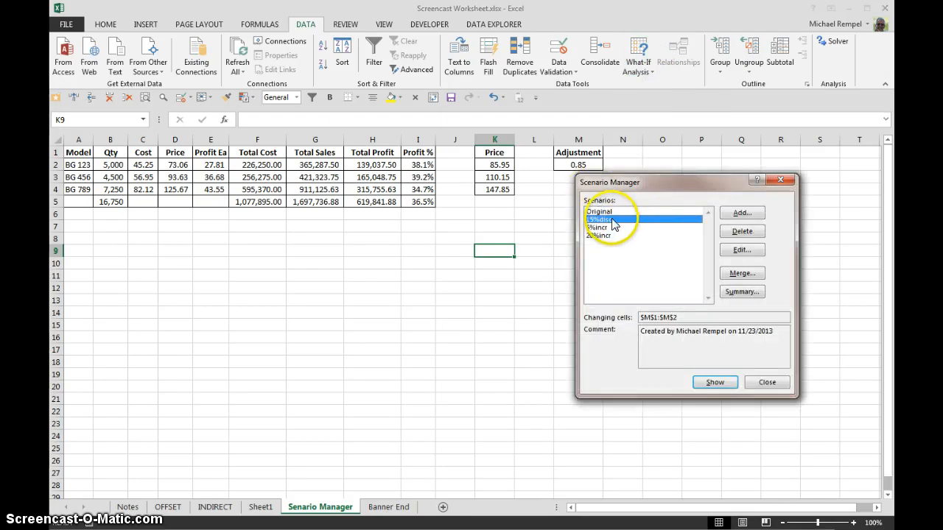
click(601, 227)
click(599, 235)
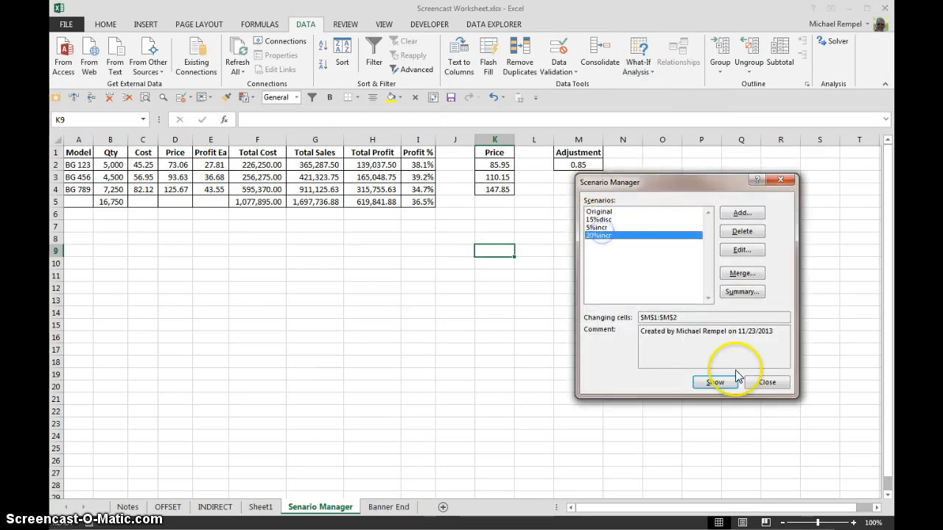
click(714, 382)
click(766, 382)
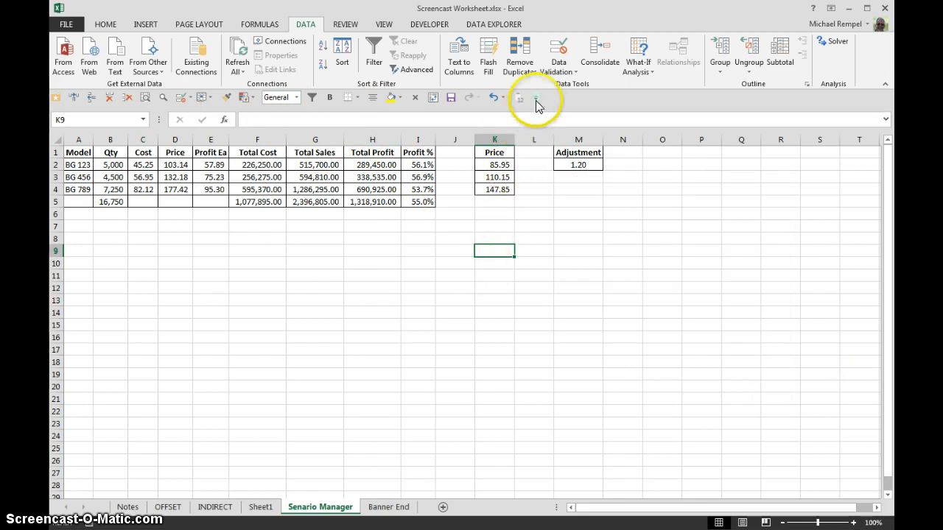
Add the Scenario command from the full list of all commands to the Quick Access Toolbar for all documents
click(536, 100)
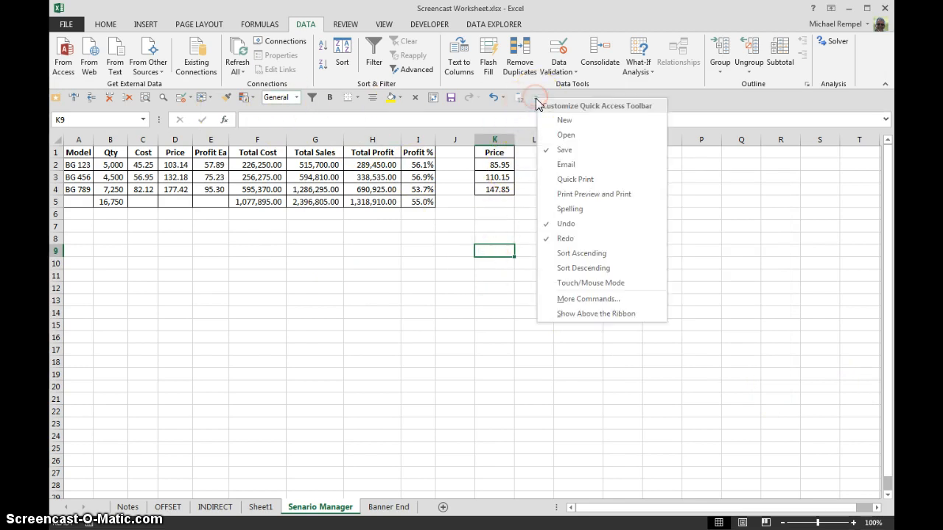
click(567, 300)
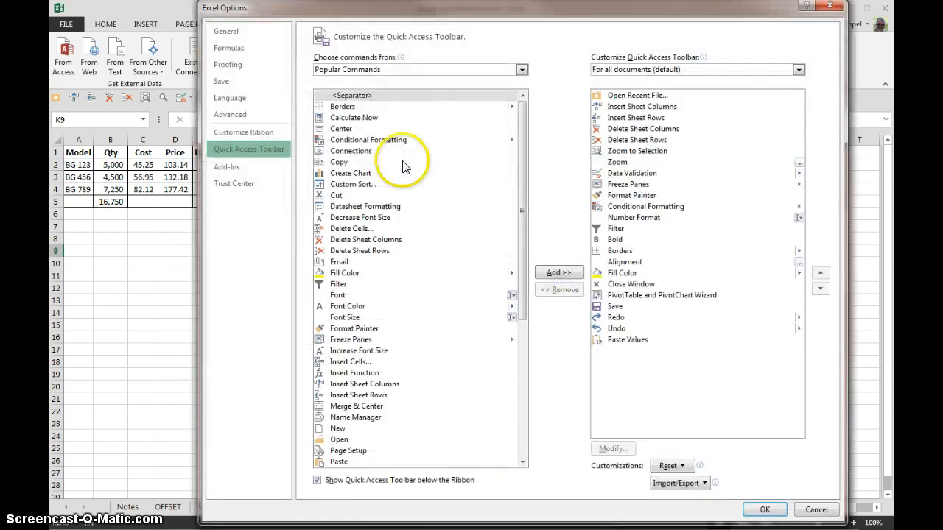
click(522, 70)
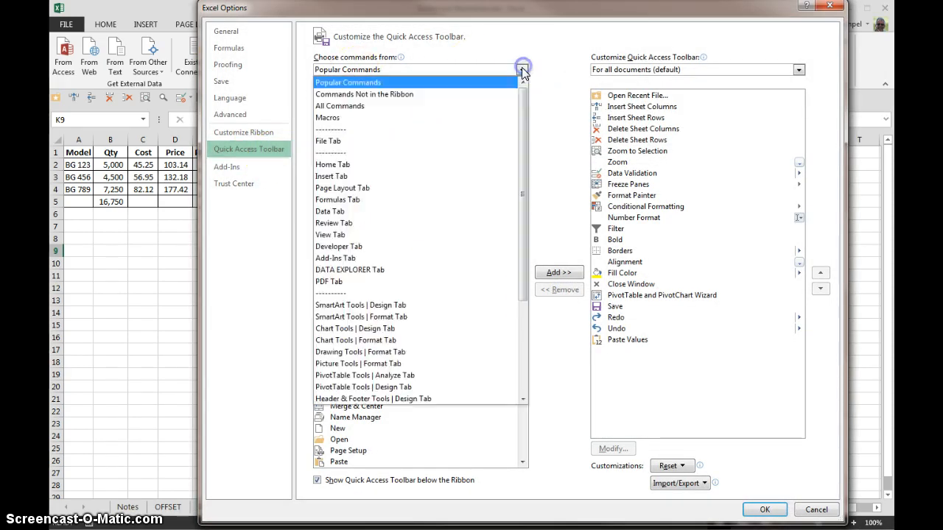
click(341, 105)
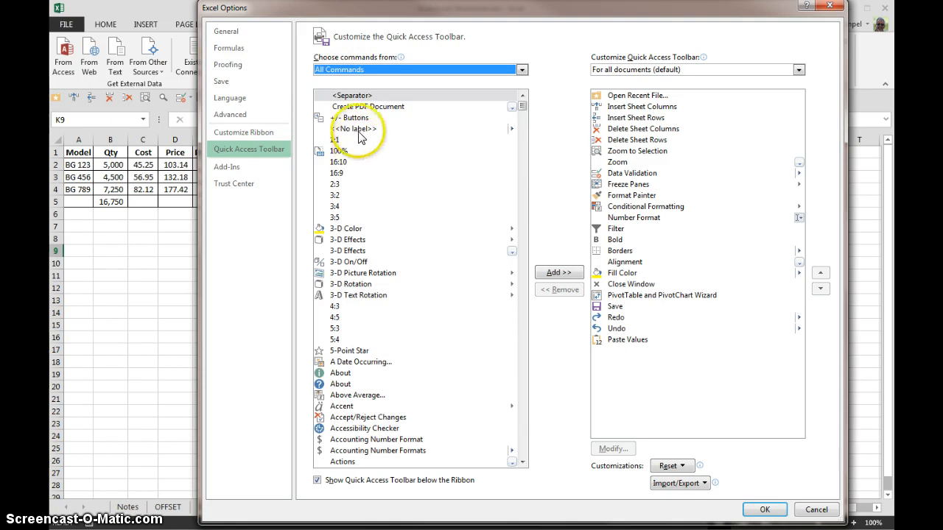
click(359, 141)
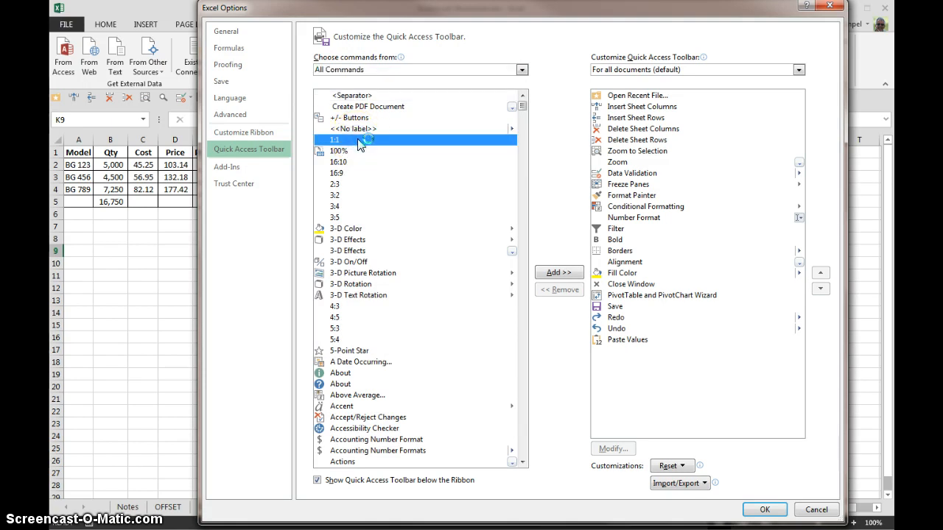
key(s)
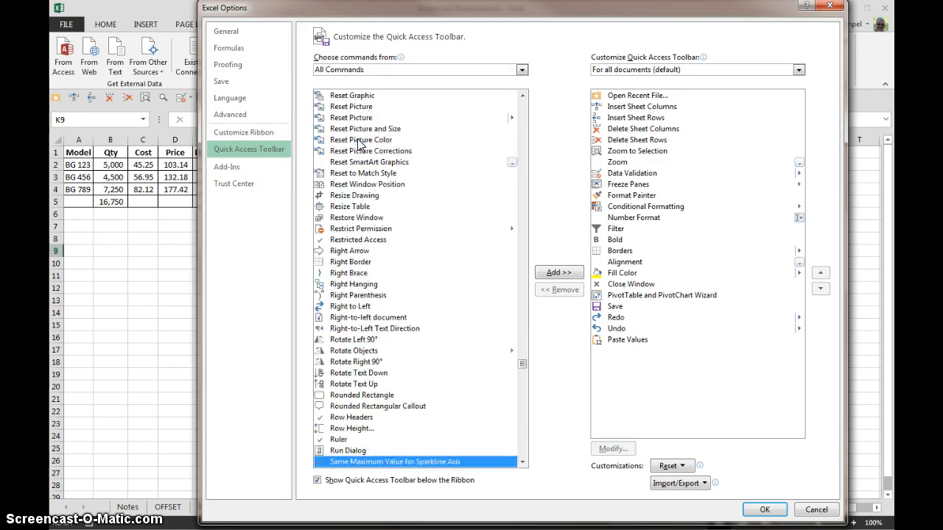
click(522, 462)
drag(523, 464, 523, 463)
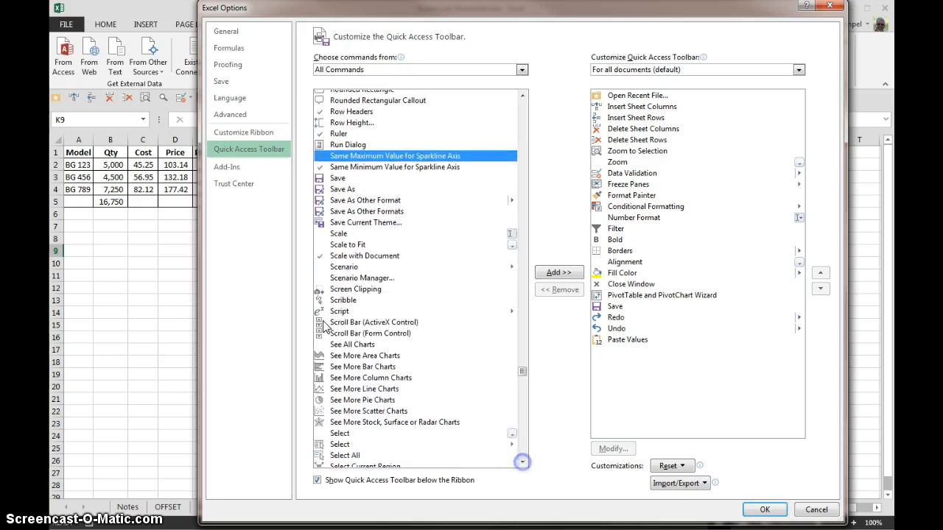
click(349, 268)
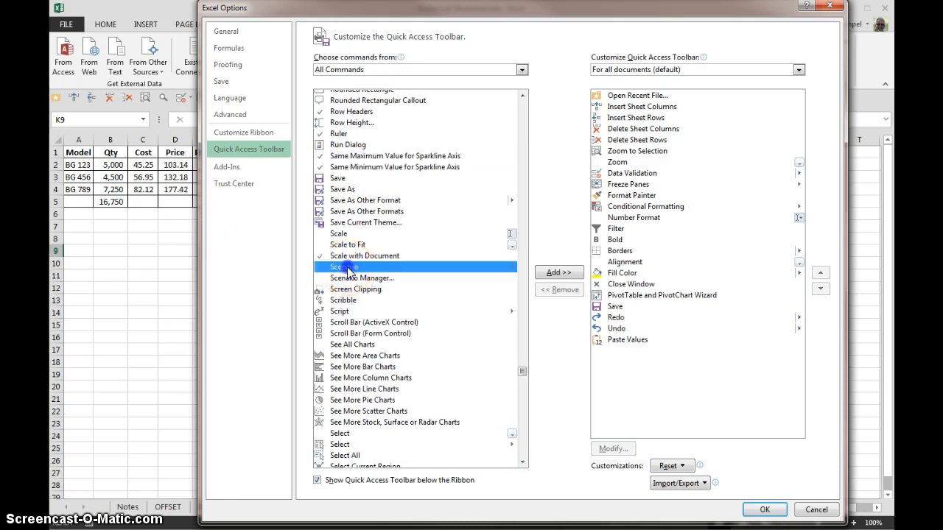
click(556, 273)
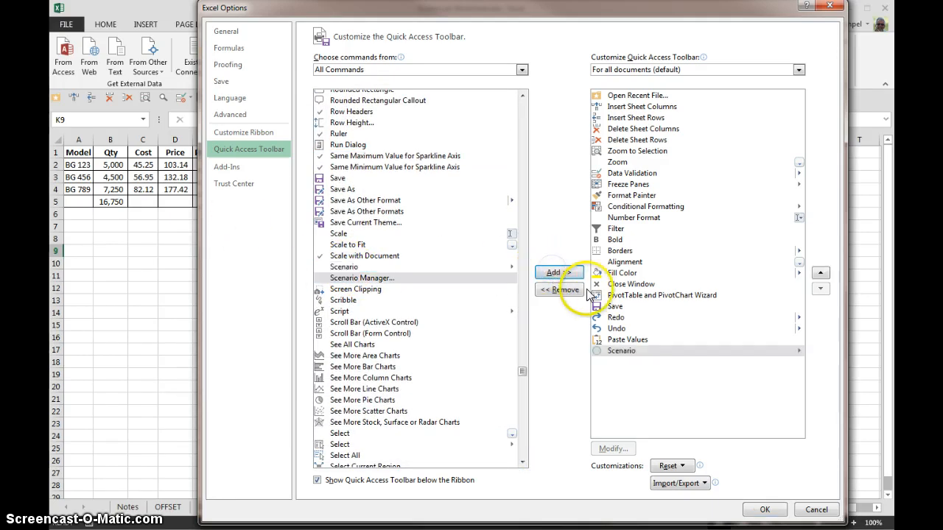
click(761, 511)
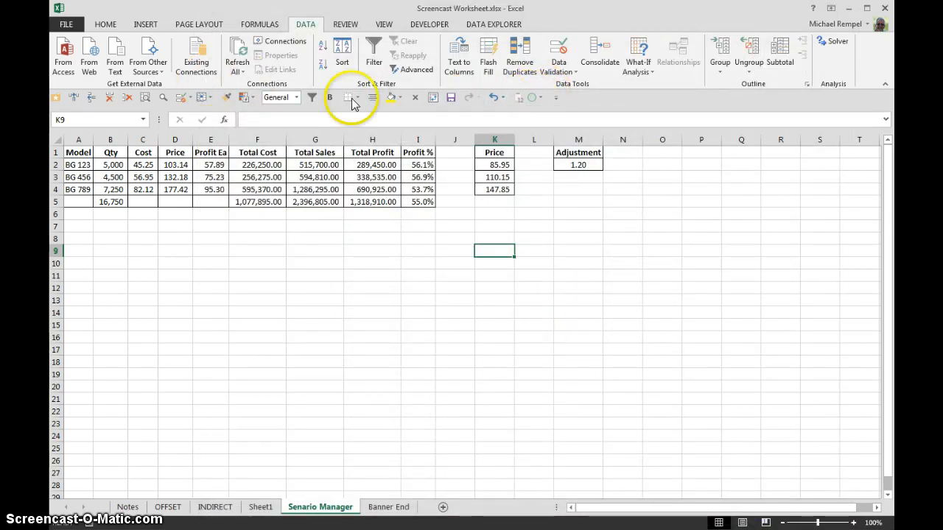
Use the added Scenario command to apply 15%disc, 5%incr, 20%incr and finally the Original scenario to the sheet
click(540, 102)
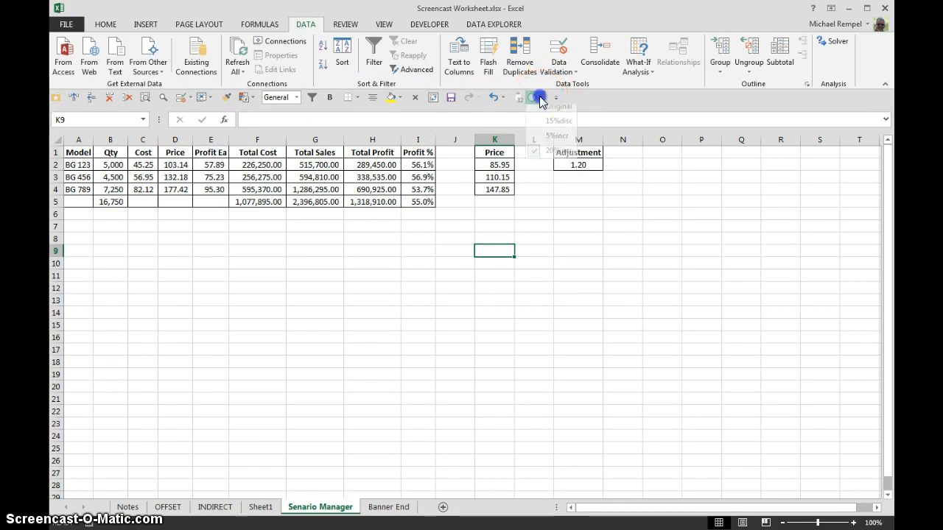
click(551, 123)
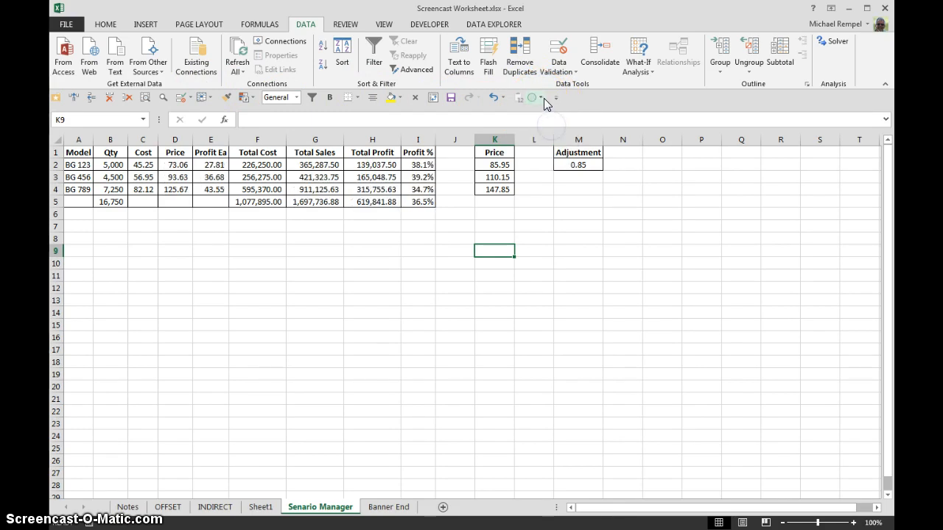
click(542, 98)
click(553, 140)
click(538, 104)
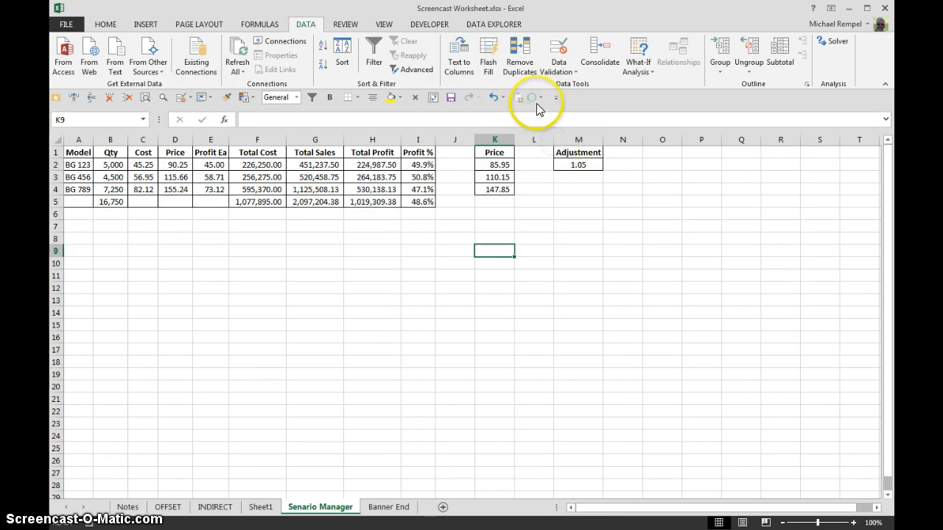
click(554, 152)
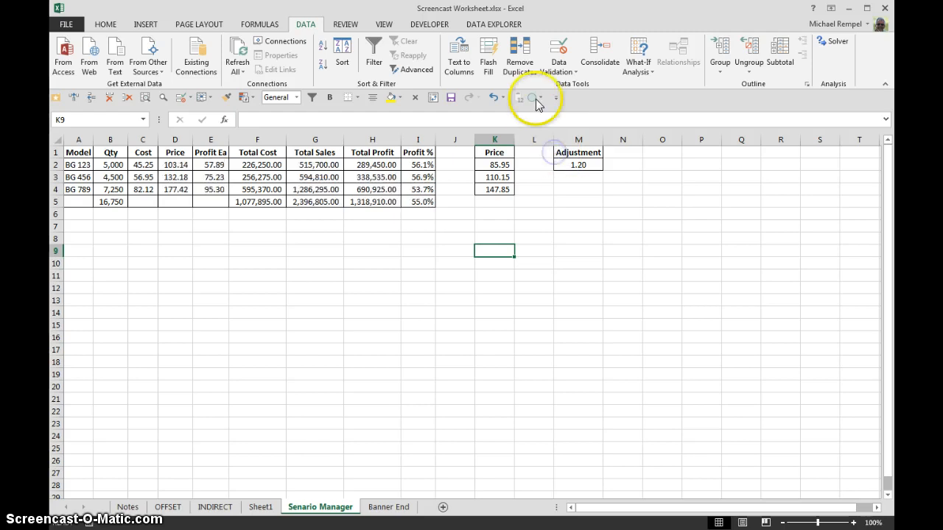
click(542, 99)
click(548, 110)
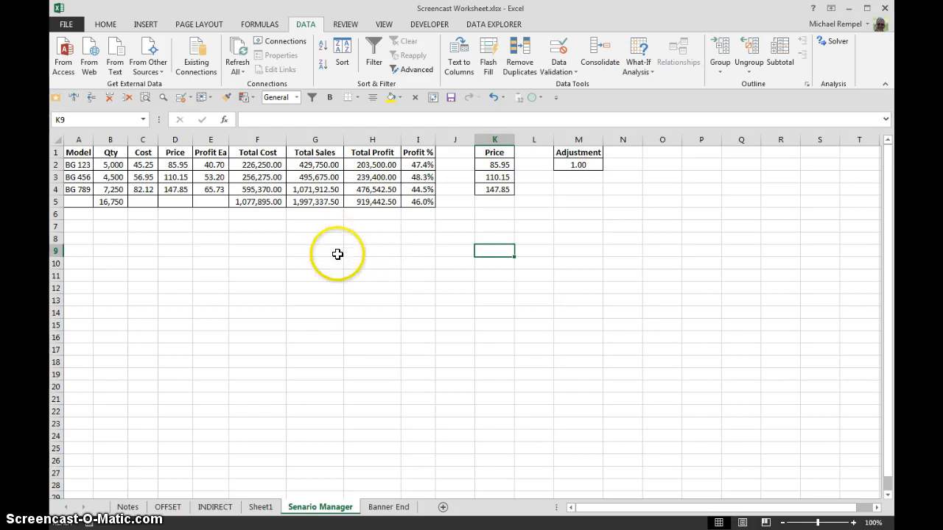
Switch to the Banner End worksheet
click(389, 511)
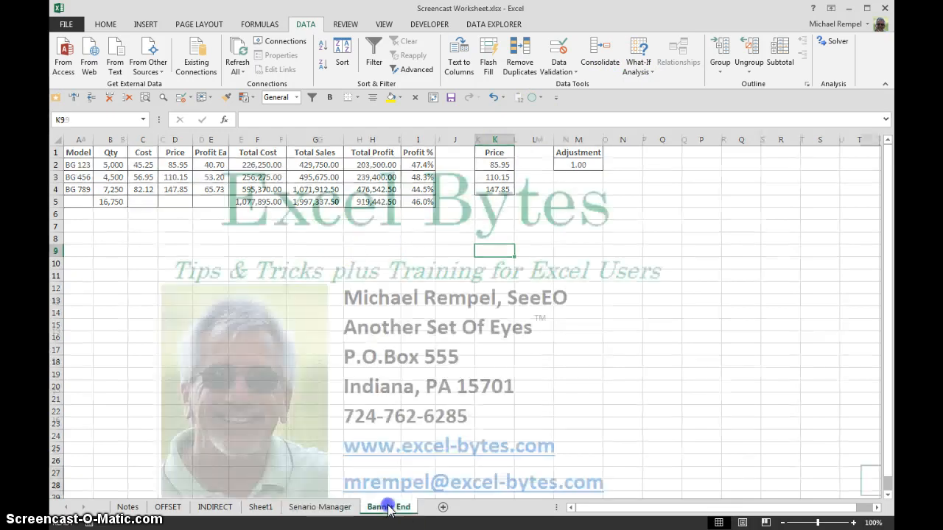